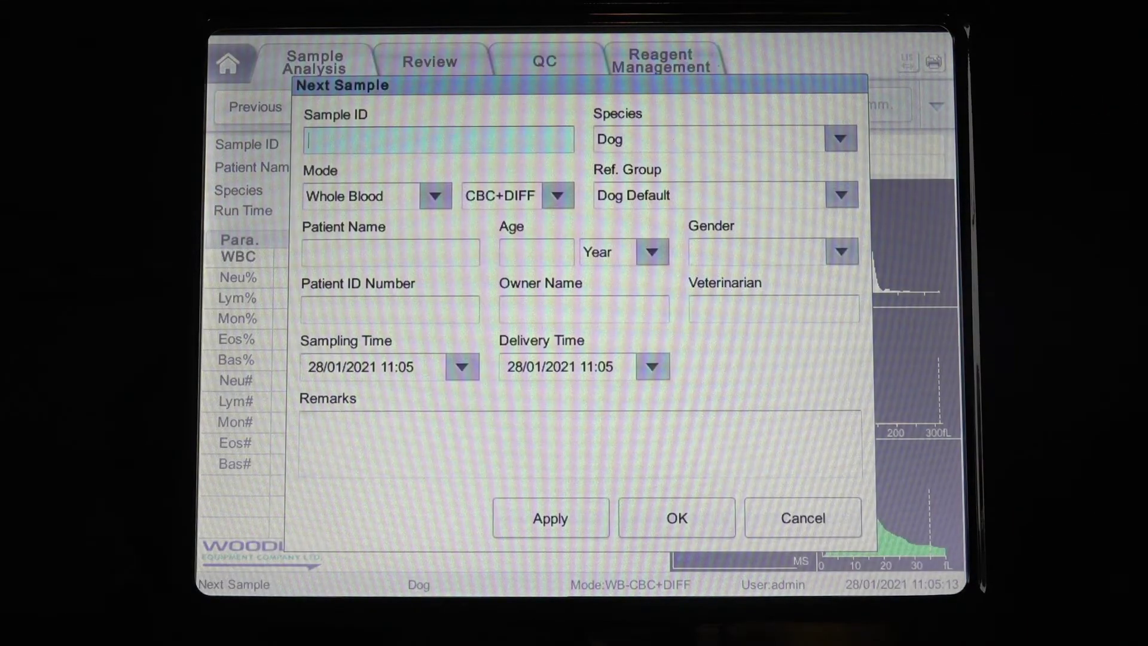
Set the next sample's species to Cat with the Cat Default reference group
{"action": "left_click", "coordinate": [840, 139]}
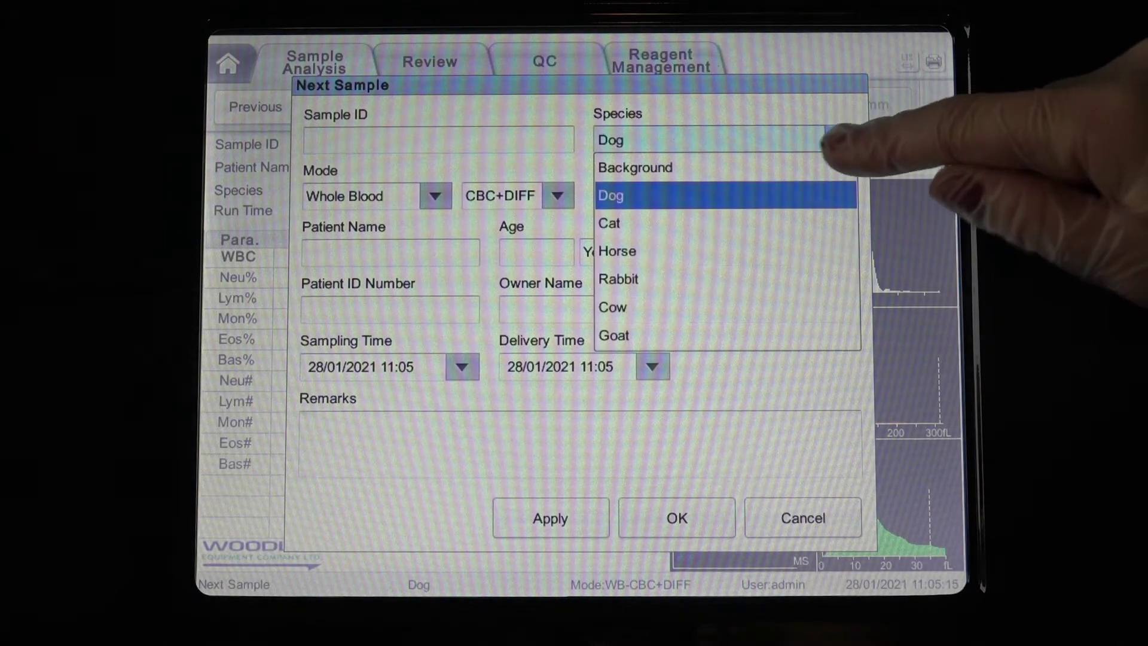
{"action": "left_click", "coordinate": [628, 223]}
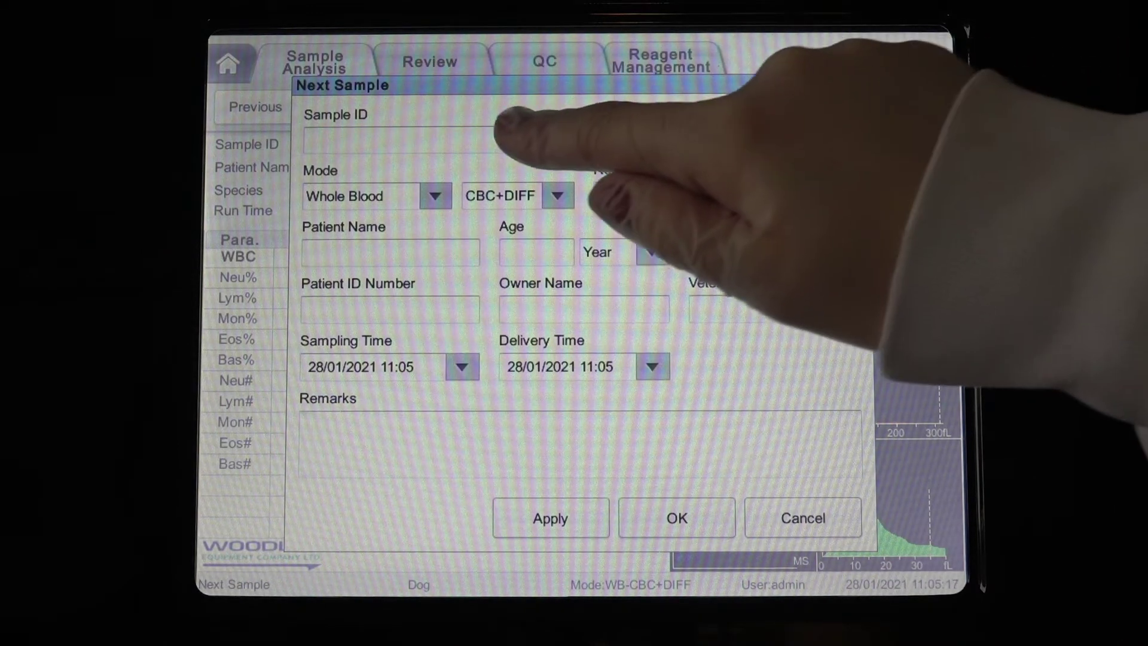
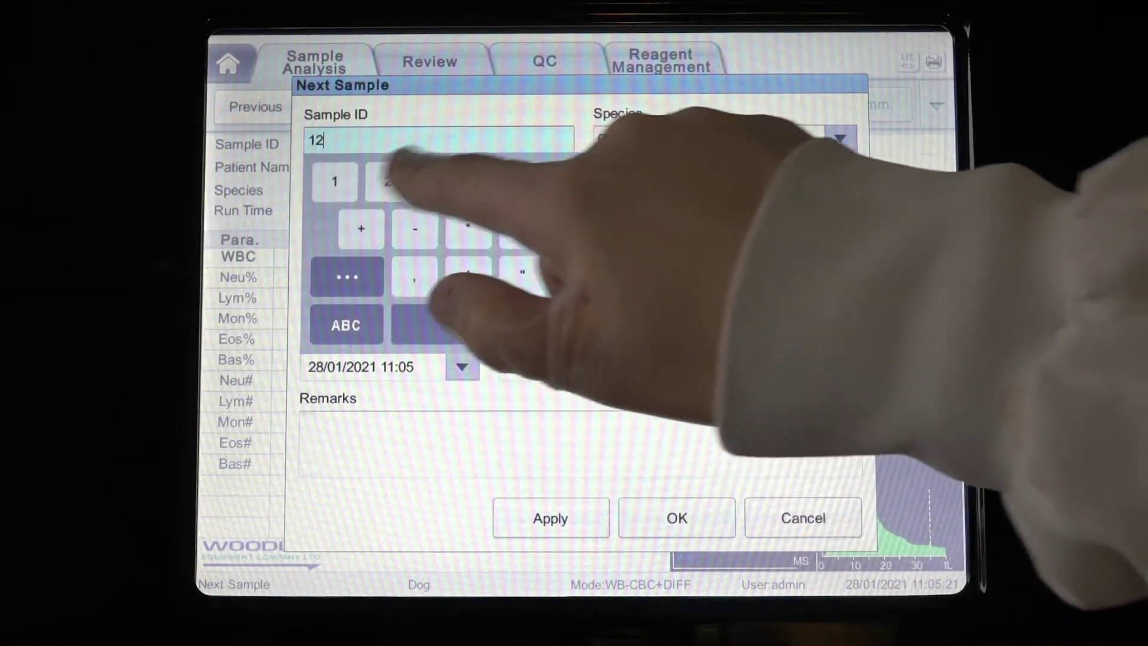
Enter sample ID 1234 on the number pad
{"action": "left_click", "coordinate": [440, 180]}
{"action": "type", "text": "34"}
{"action": "left_click", "coordinate": [493, 179]}
{"action": "left_click", "coordinate": [794, 313]}
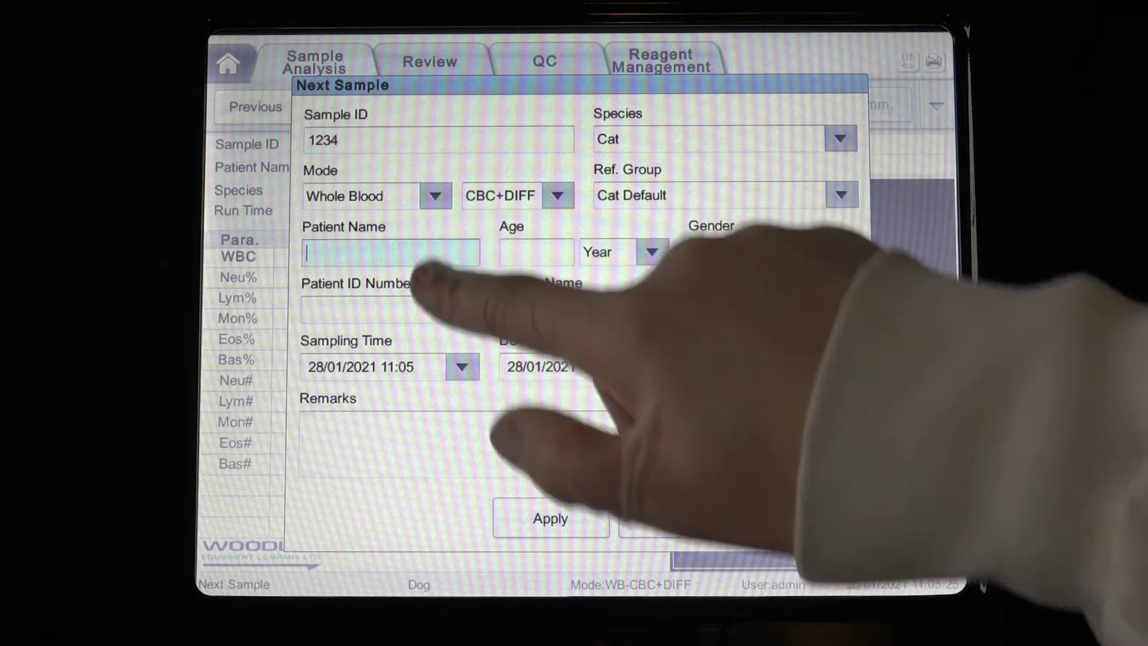
Enter the patient name 'test' with the on-screen keyboard
{"action": "left_click", "coordinate": [391, 254]}
{"action": "left_click", "coordinate": [548, 295]}
{"action": "type", "text": "t"}
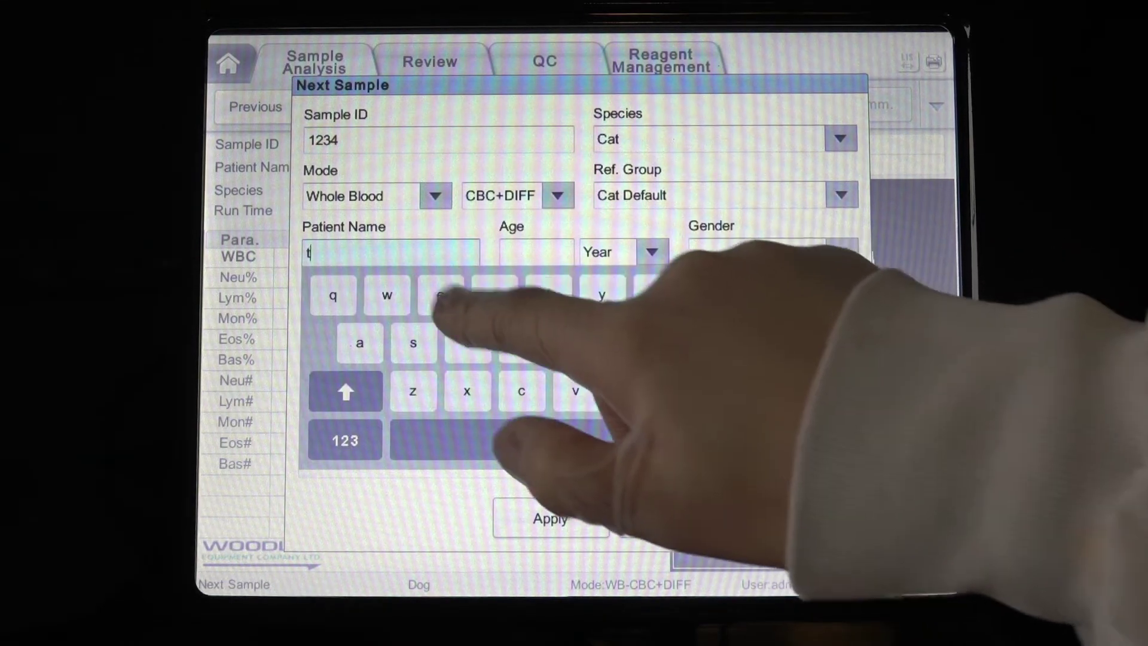
{"action": "left_click", "coordinate": [440, 295]}
{"action": "left_click", "coordinate": [412, 342]}
{"action": "left_click", "coordinate": [549, 296]}
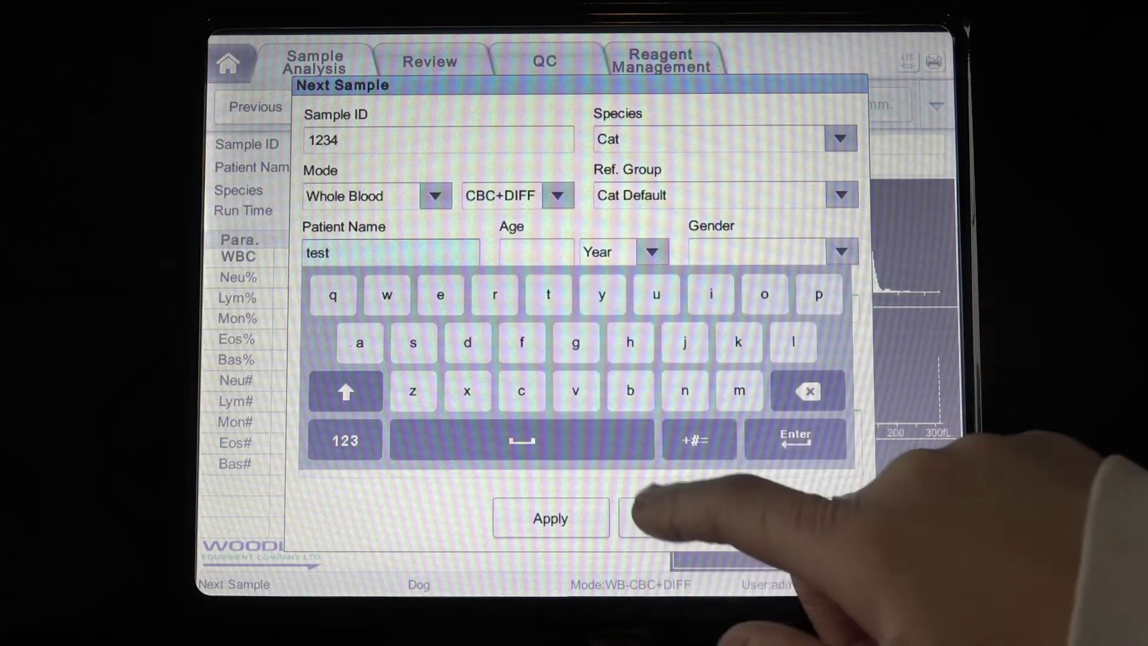
{"action": "left_click", "coordinate": [475, 502]}
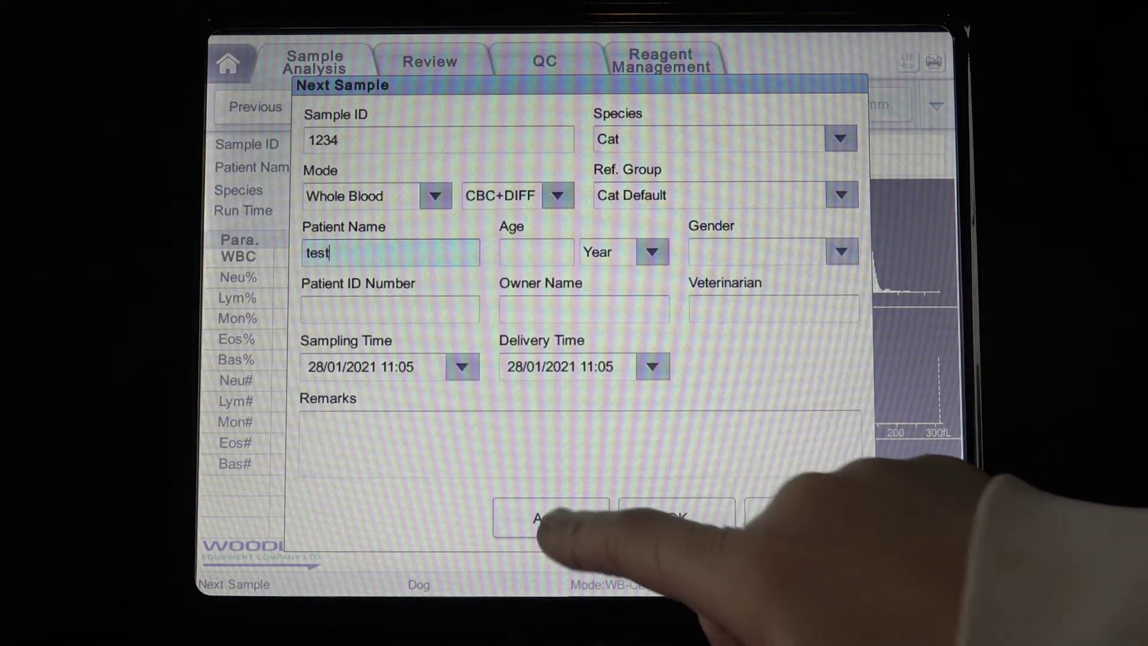
Apply the next-sample details, acknowledge the confirmation and close the form
{"action": "left_click", "coordinate": [550, 519]}
{"action": "left_click", "coordinate": [578, 370]}
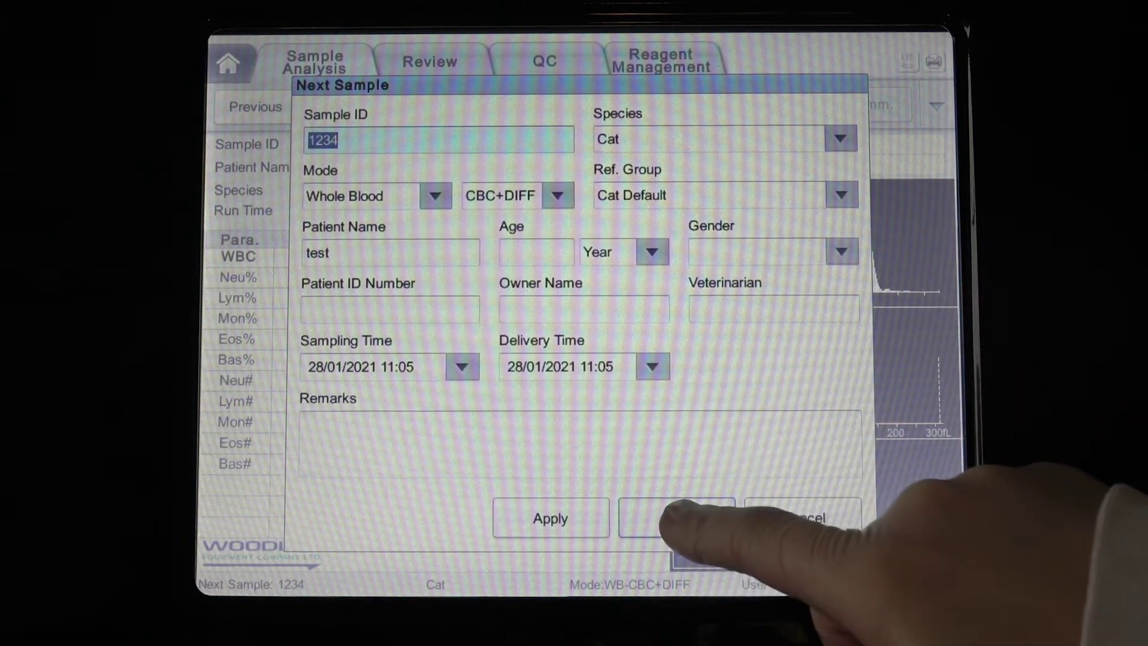
{"action": "left_click", "coordinate": [681, 519]}
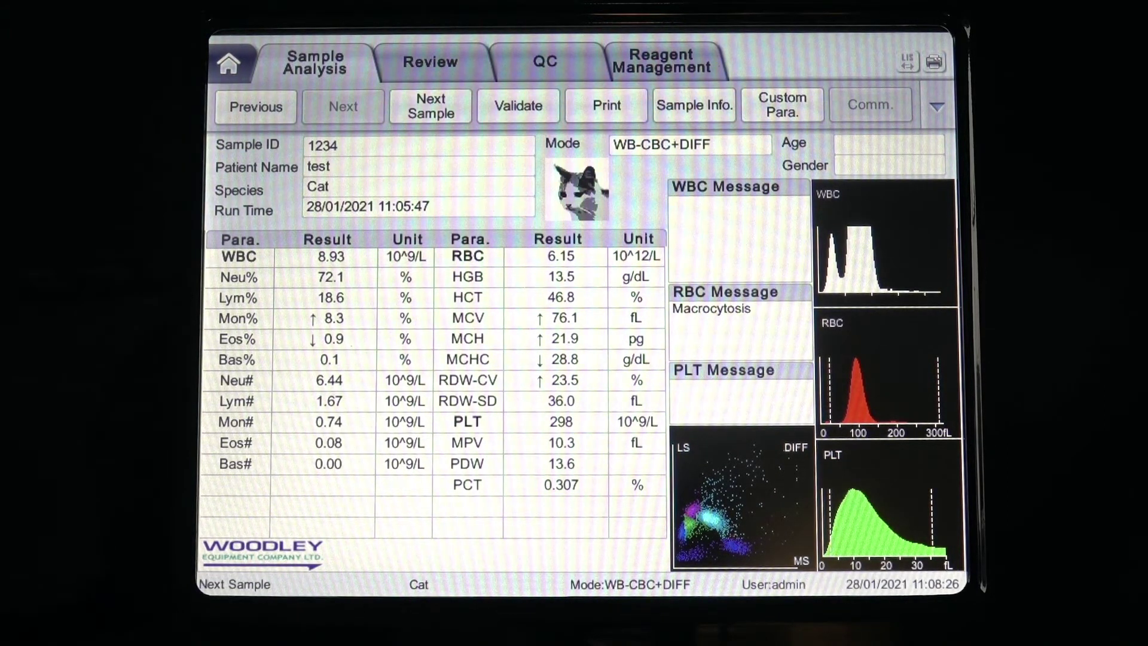
Review the dog sample 1234 record's graph, return to the list and bring up export options
{"action": "left_click", "coordinate": [430, 61]}
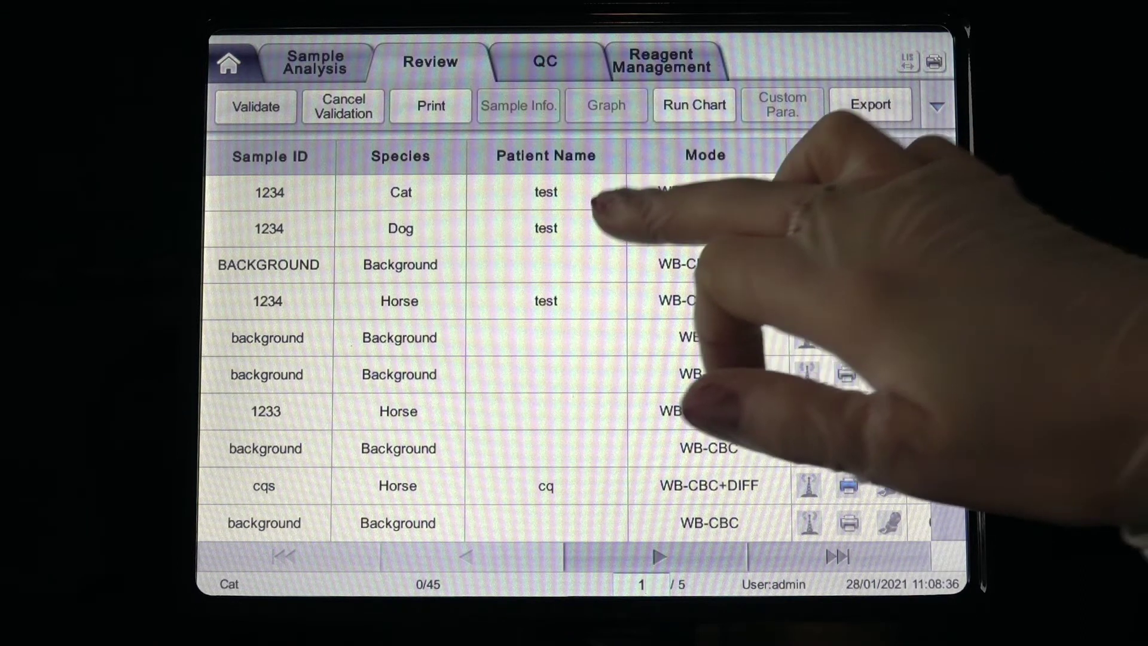
{"action": "left_click", "coordinate": [628, 228]}
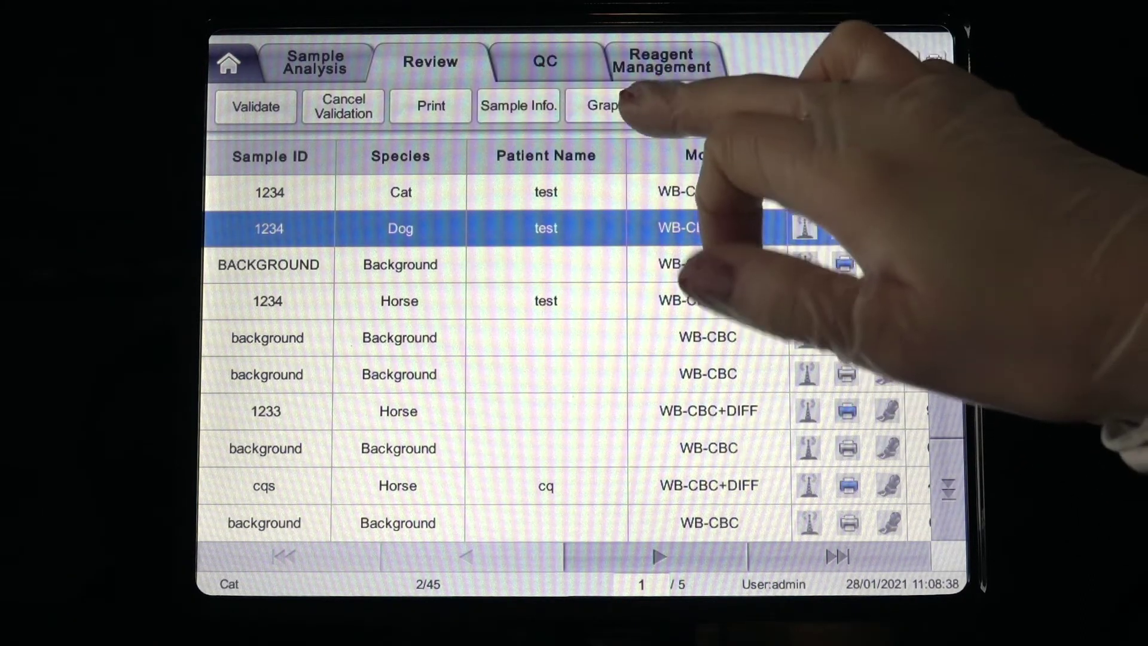
{"action": "left_click", "coordinate": [611, 104]}
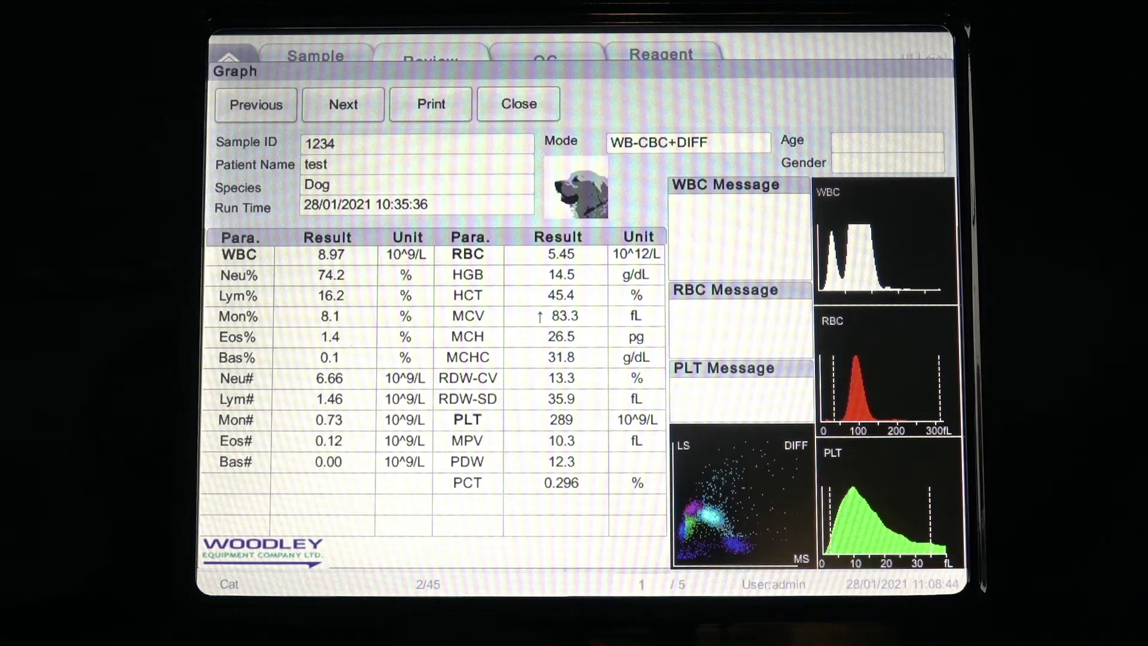
{"action": "left_click", "coordinate": [518, 104]}
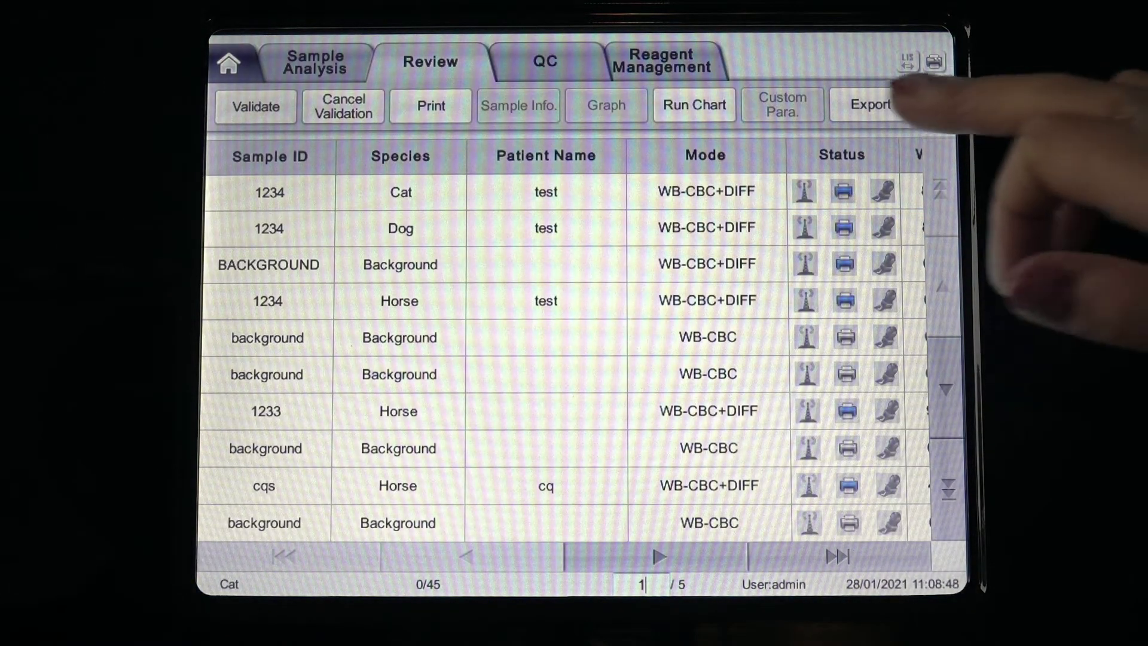
{"action": "left_click", "coordinate": [870, 104]}
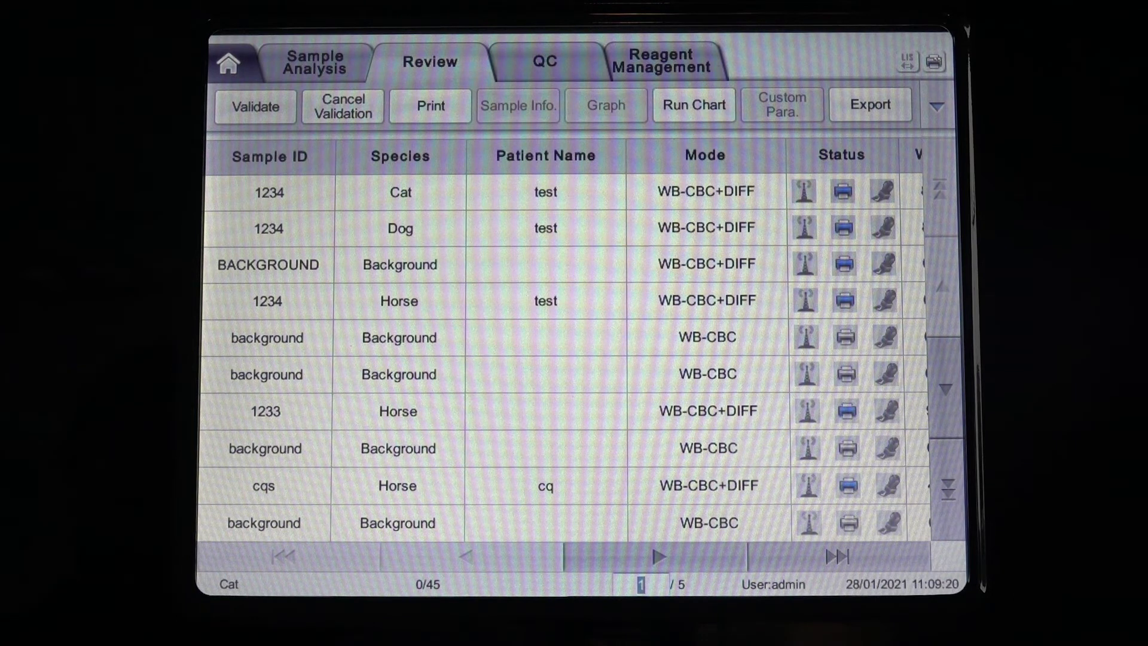
Start a new QC file from QC Settings
{"action": "left_click", "coordinate": [545, 62]}
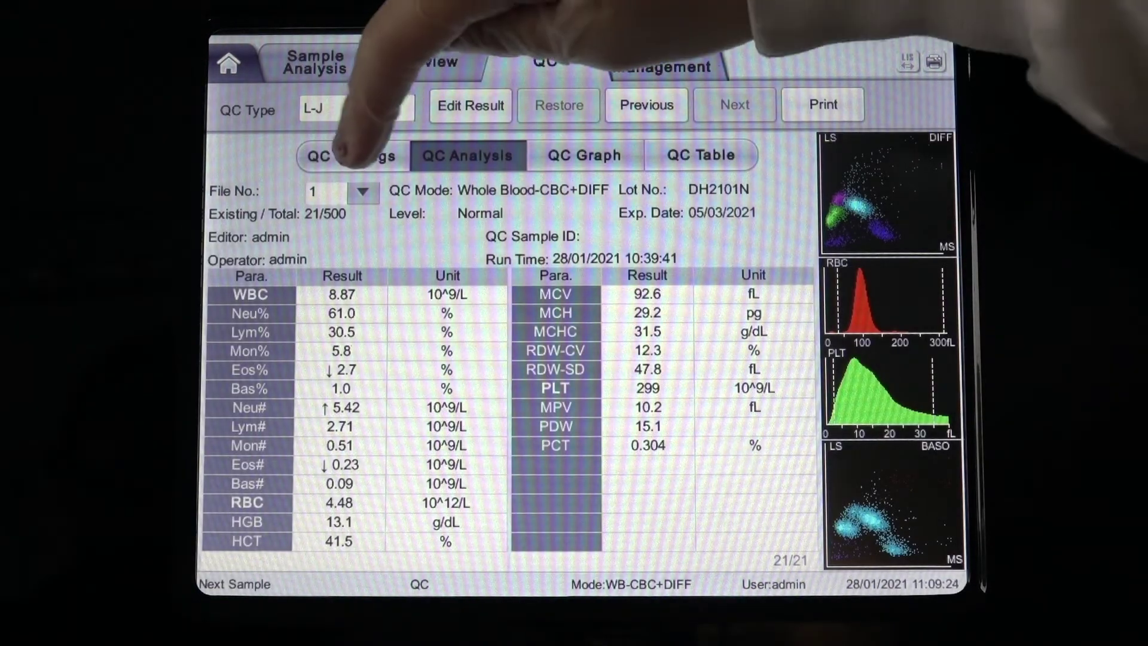
{"action": "left_click", "coordinate": [351, 155]}
{"action": "left_click", "coordinate": [558, 105]}
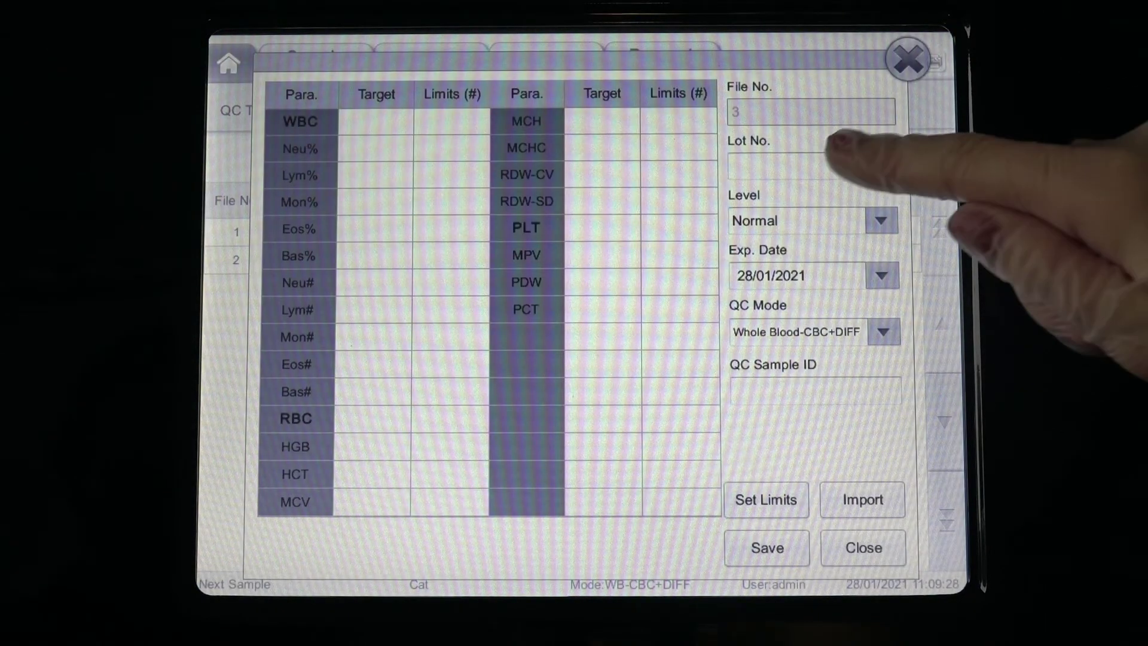
Enter the lot number b554n
{"action": "left_click", "coordinate": [812, 165]}
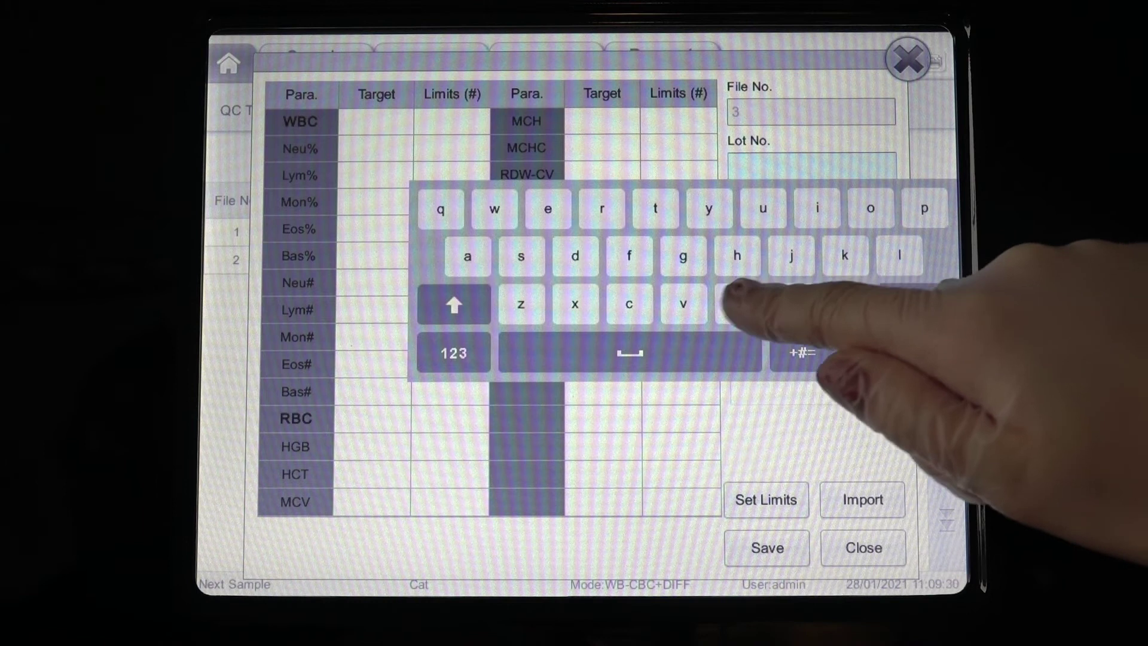
{"action": "left_click", "coordinate": [737, 304]}
{"action": "type", "text": "b"}
{"action": "left_click", "coordinate": [453, 352]}
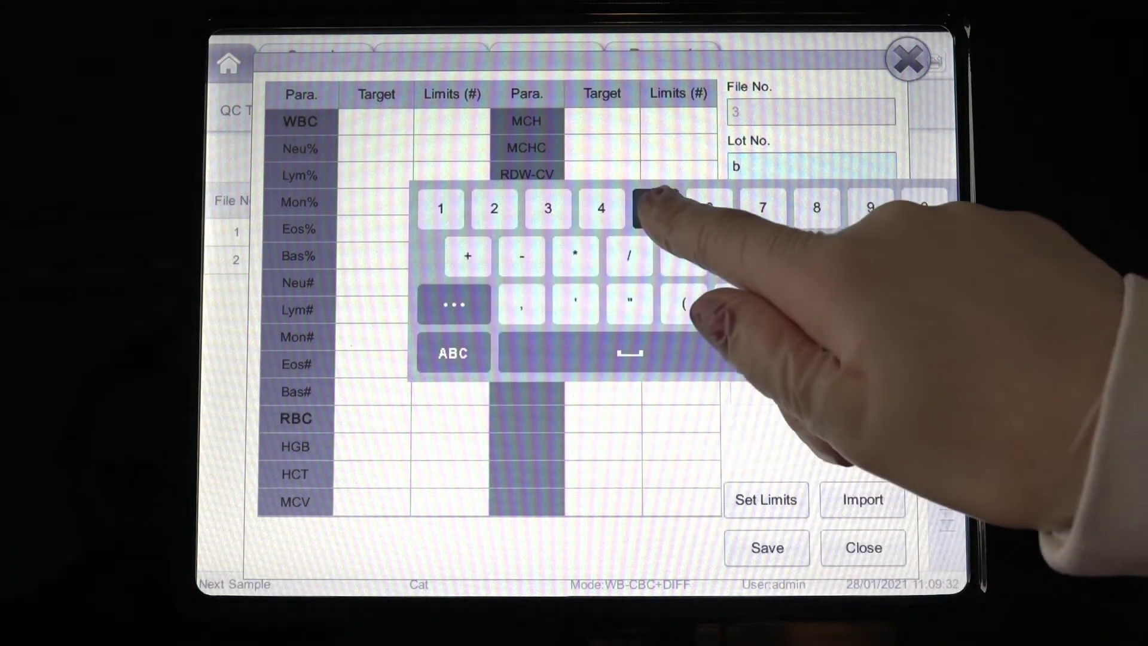
{"action": "left_click", "coordinate": [655, 207]}
{"action": "type", "text": "55"}
{"action": "left_click", "coordinate": [654, 208]}
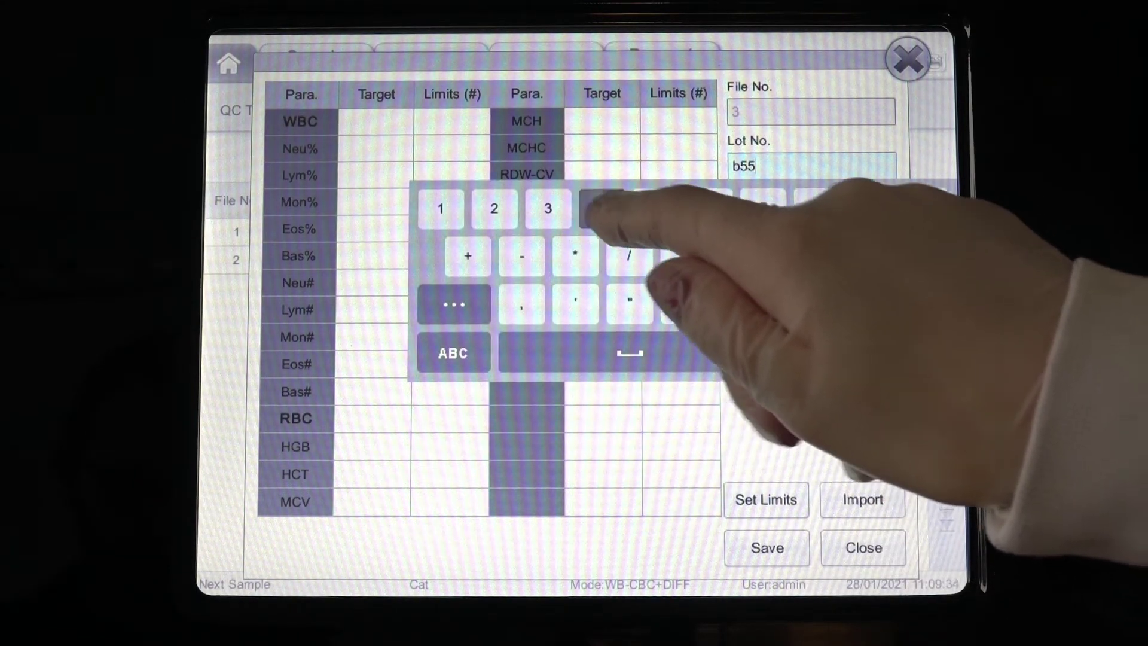
{"action": "left_click", "coordinate": [602, 207]}
{"action": "type", "text": "4n"}
{"action": "left_click", "coordinate": [453, 353]}
{"action": "left_click", "coordinate": [791, 305]}
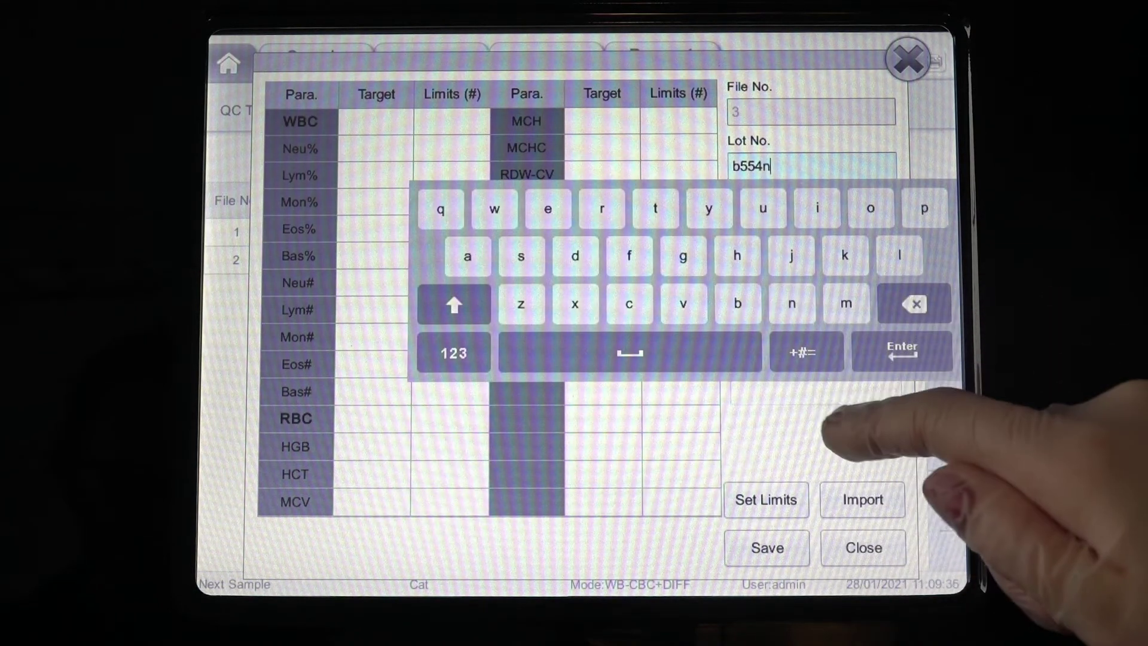
{"action": "left_click", "coordinate": [914, 353]}
Set the expiry date to 28/04/2021
{"action": "left_click", "coordinate": [807, 276]}
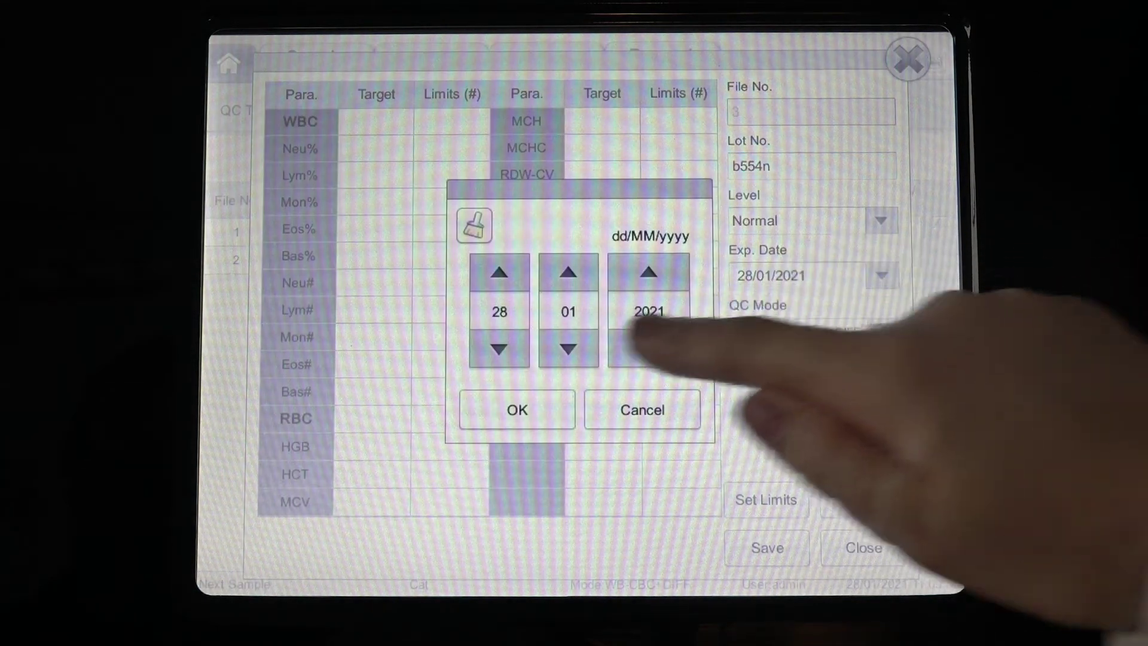
{"action": "left_click", "coordinate": [568, 274]}
{"action": "left_click", "coordinate": [568, 274]}
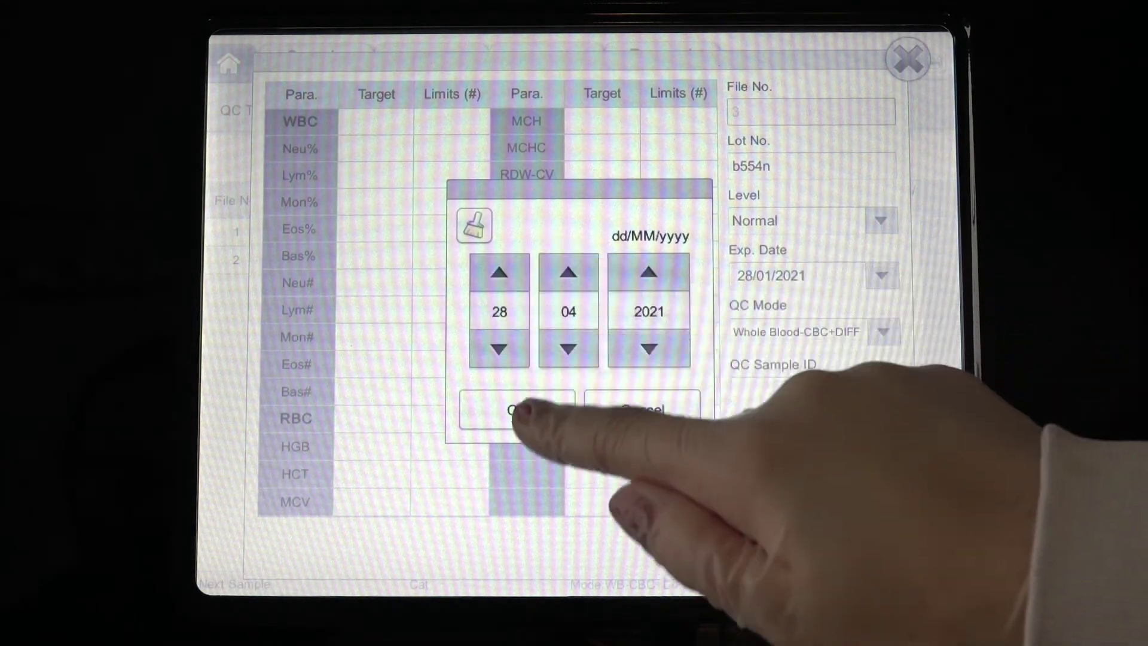
{"action": "left_click", "coordinate": [517, 409]}
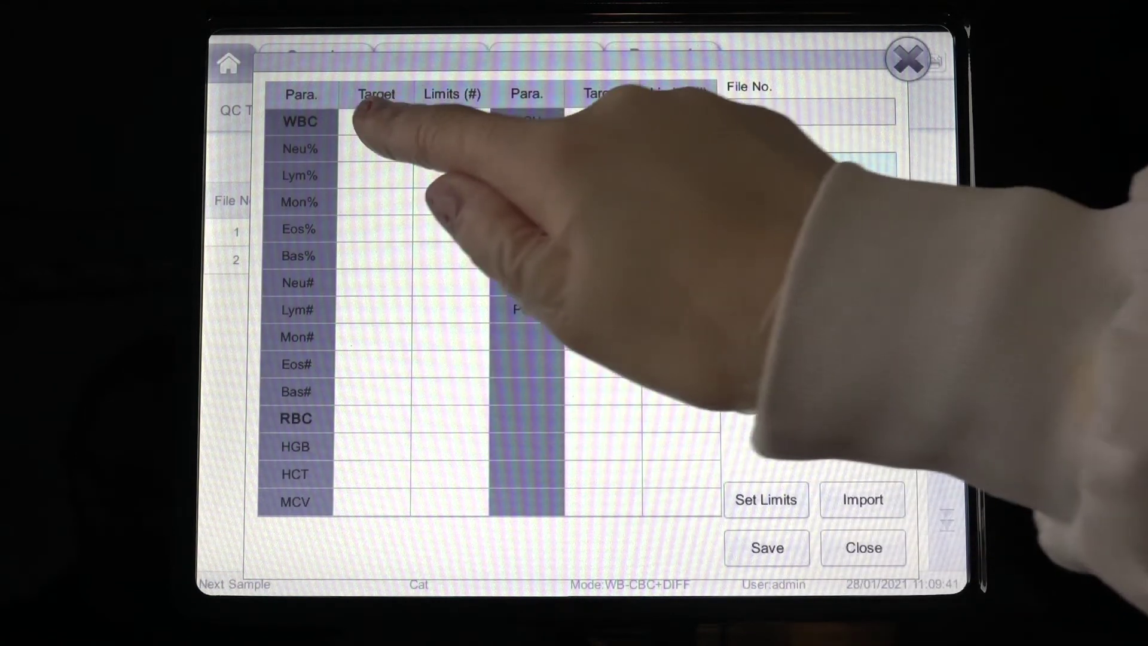
Set WBC target 12.00 and limit 1.20, then save the QC lot
{"action": "left_click", "coordinate": [375, 121]}
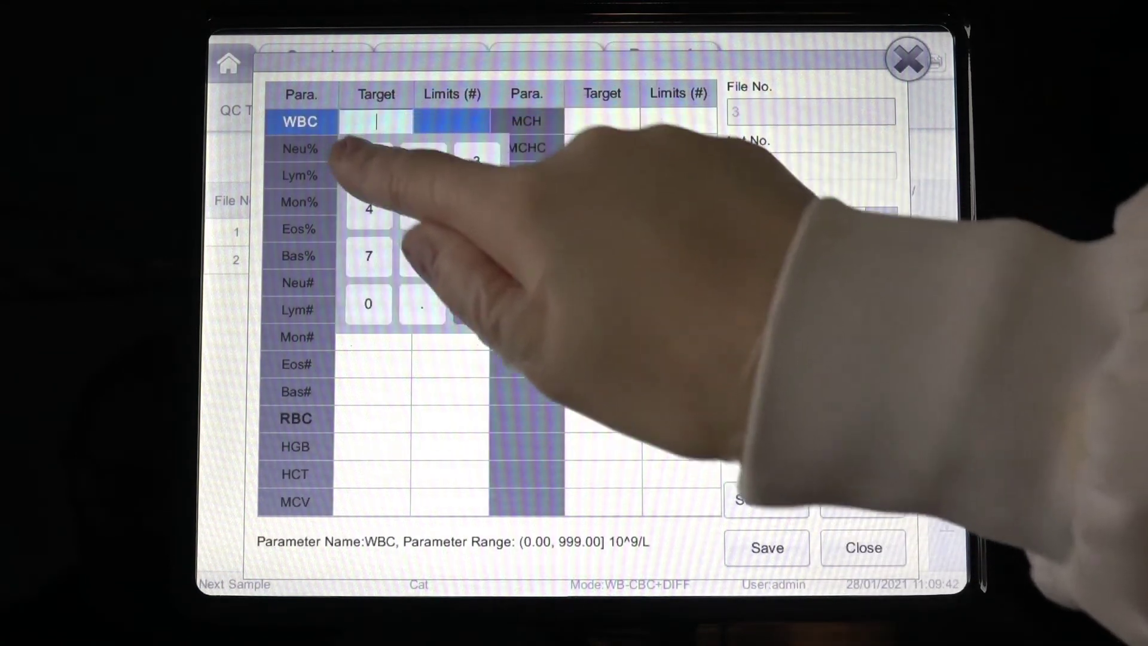
{"action": "left_click", "coordinate": [370, 162]}
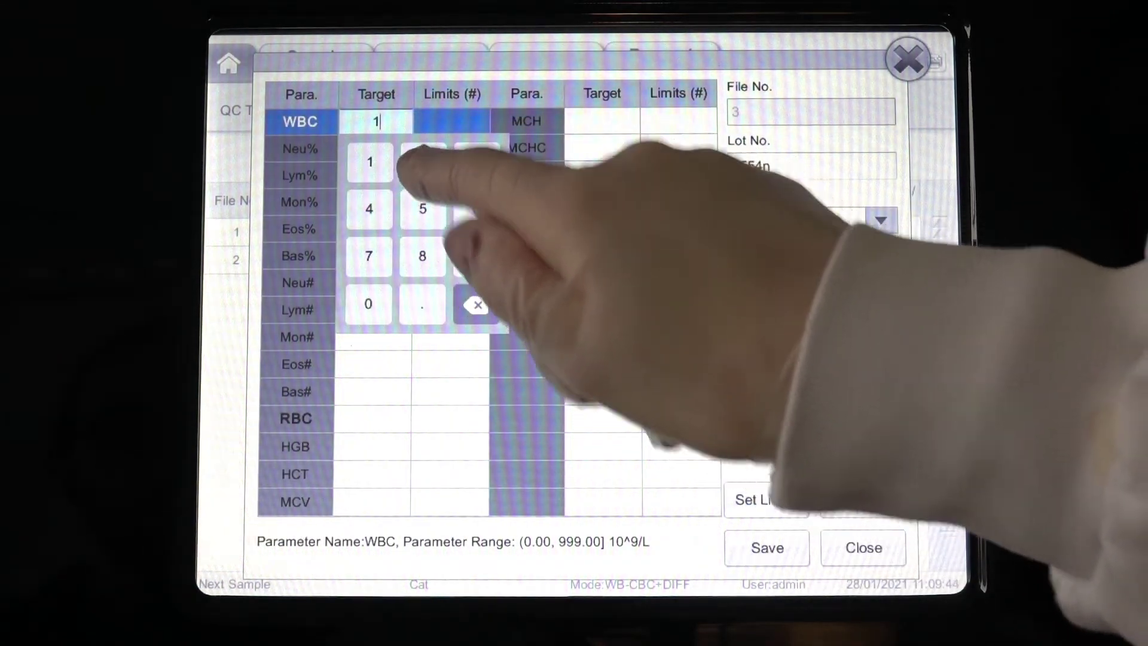
{"action": "left_click", "coordinate": [423, 161]}
{"action": "left_click", "coordinate": [452, 121]}
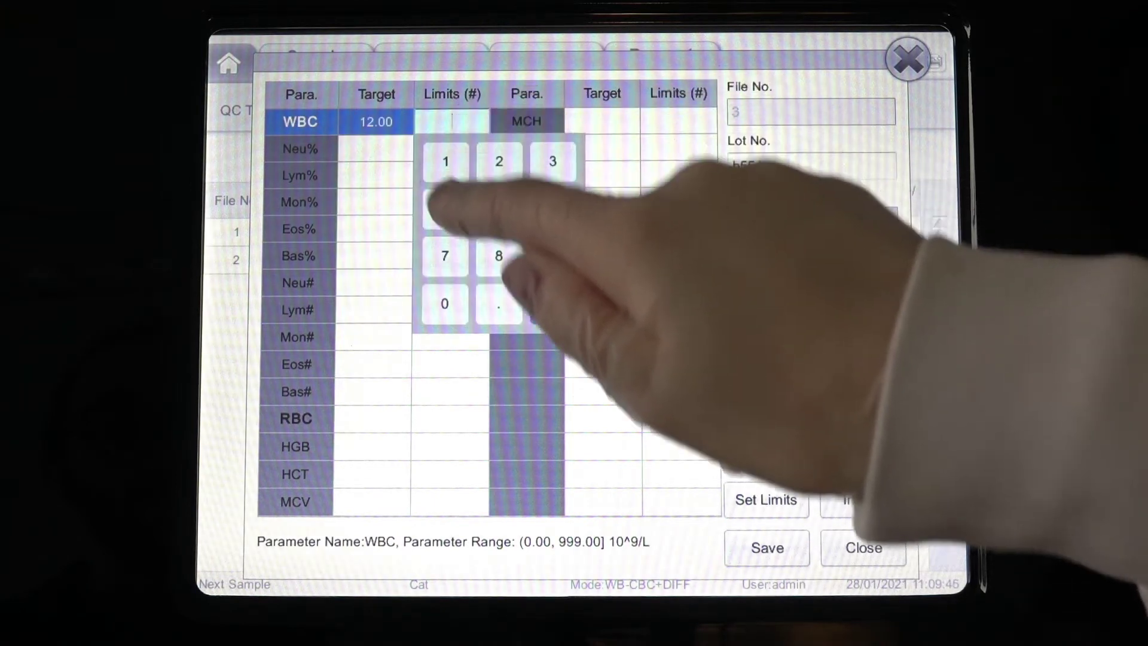
{"action": "left_click", "coordinate": [446, 162]}
{"action": "left_click", "coordinate": [499, 303]}
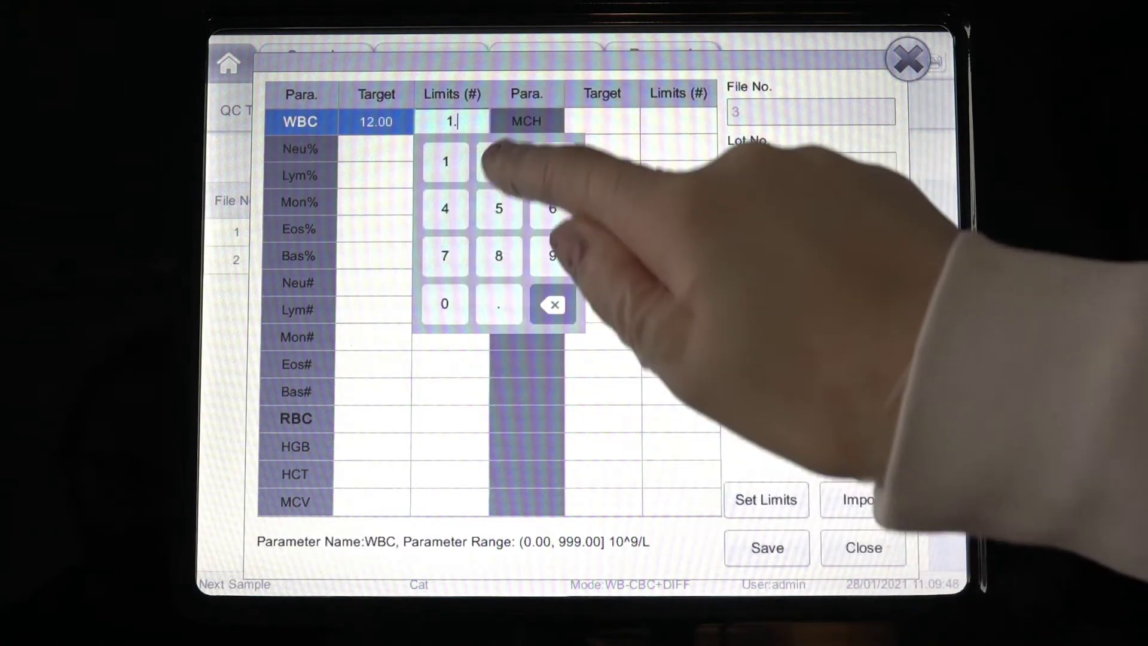
{"action": "left_click", "coordinate": [499, 161]}
{"action": "left_click", "coordinate": [600, 418]}
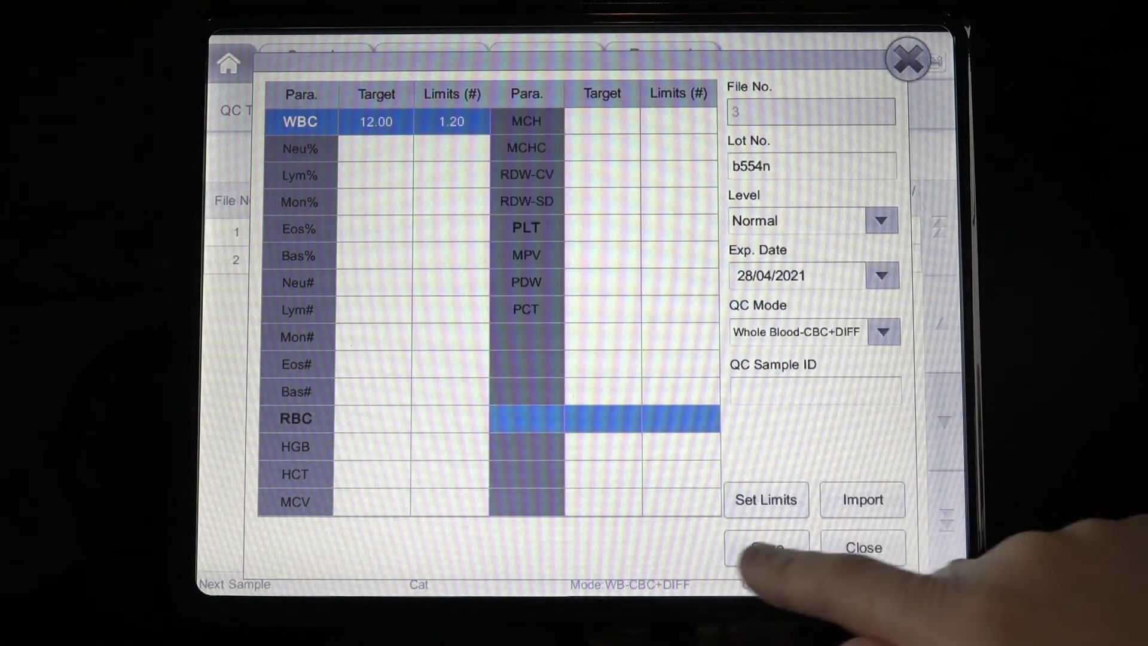
{"action": "left_click", "coordinate": [867, 544]}
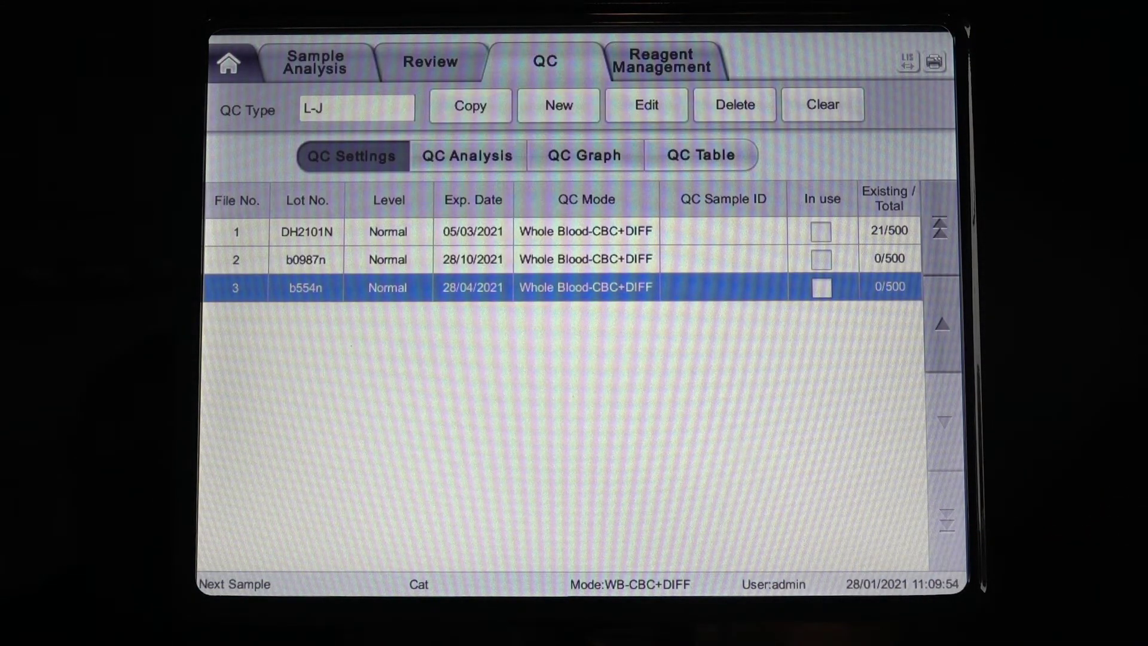
Switch to the QC Analysis results view
{"action": "left_click", "coordinate": [467, 156]}
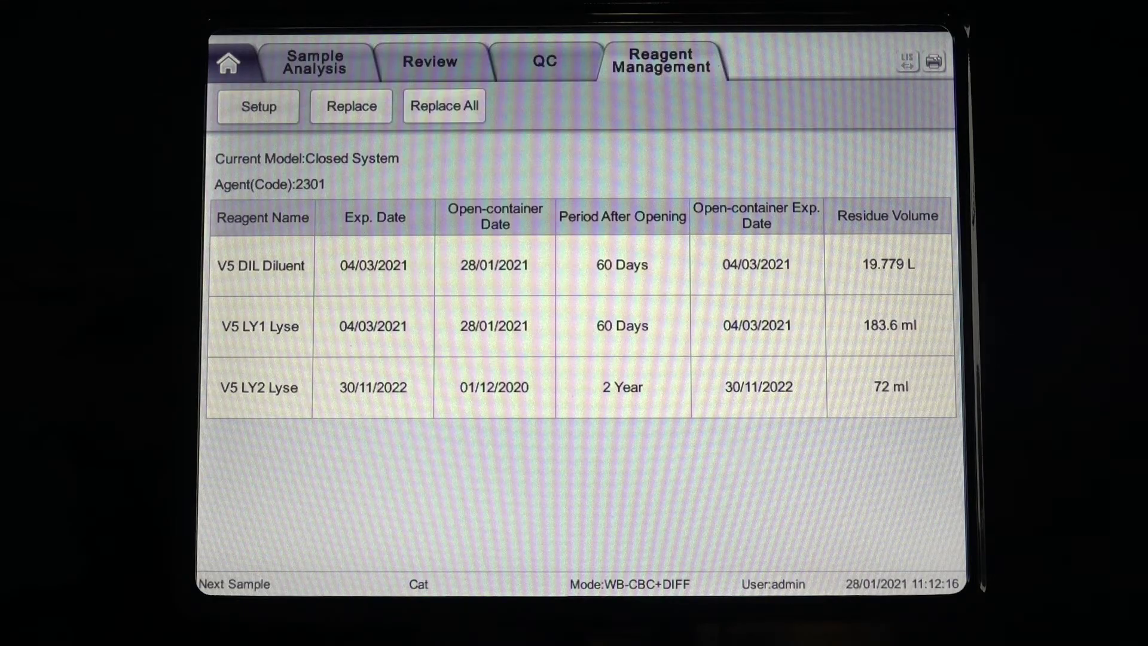
Set up the V5 DIL Diluent via RF card, confirm success, and start Replace All
{"action": "left_click", "coordinate": [673, 264]}
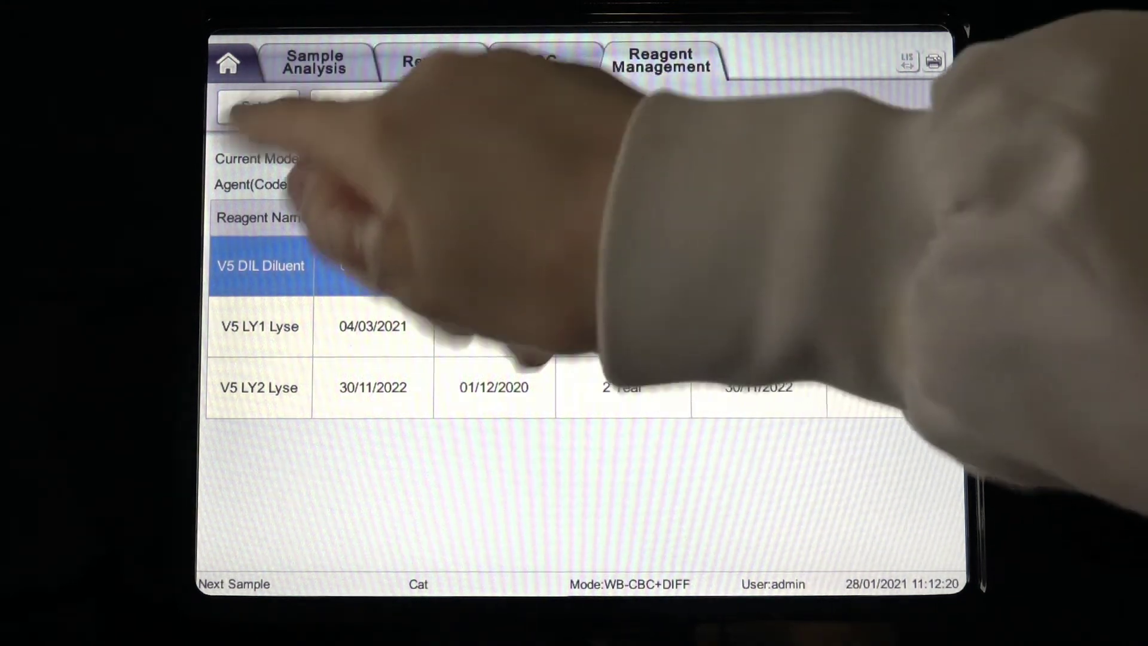
{"action": "left_click", "coordinate": [259, 105]}
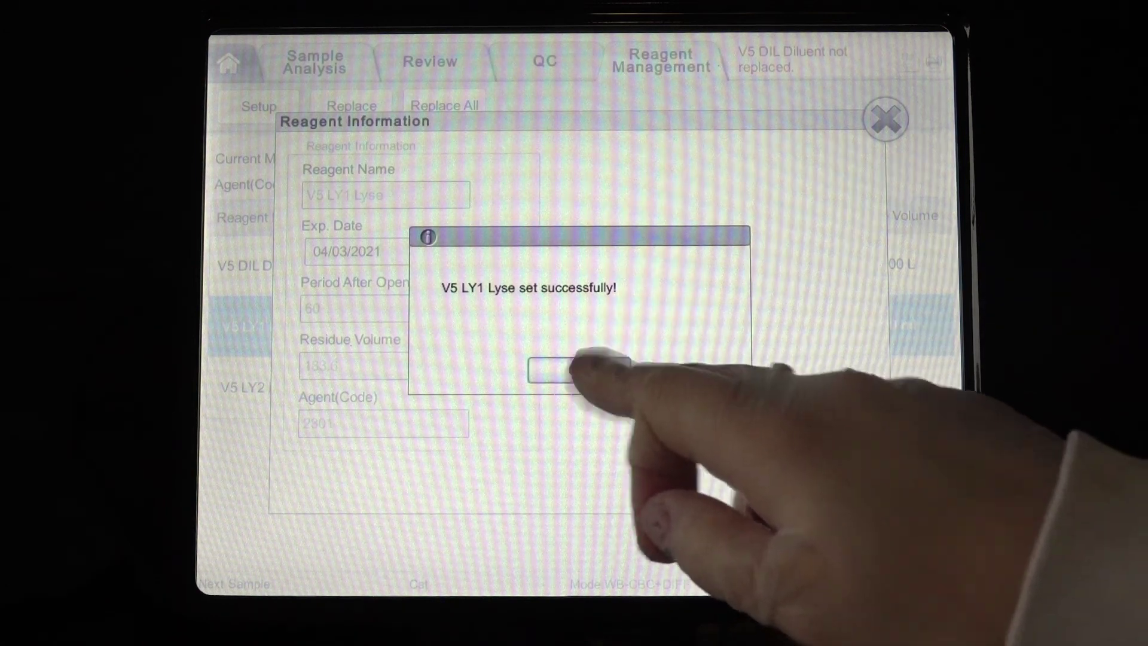
{"action": "left_click", "coordinate": [579, 369]}
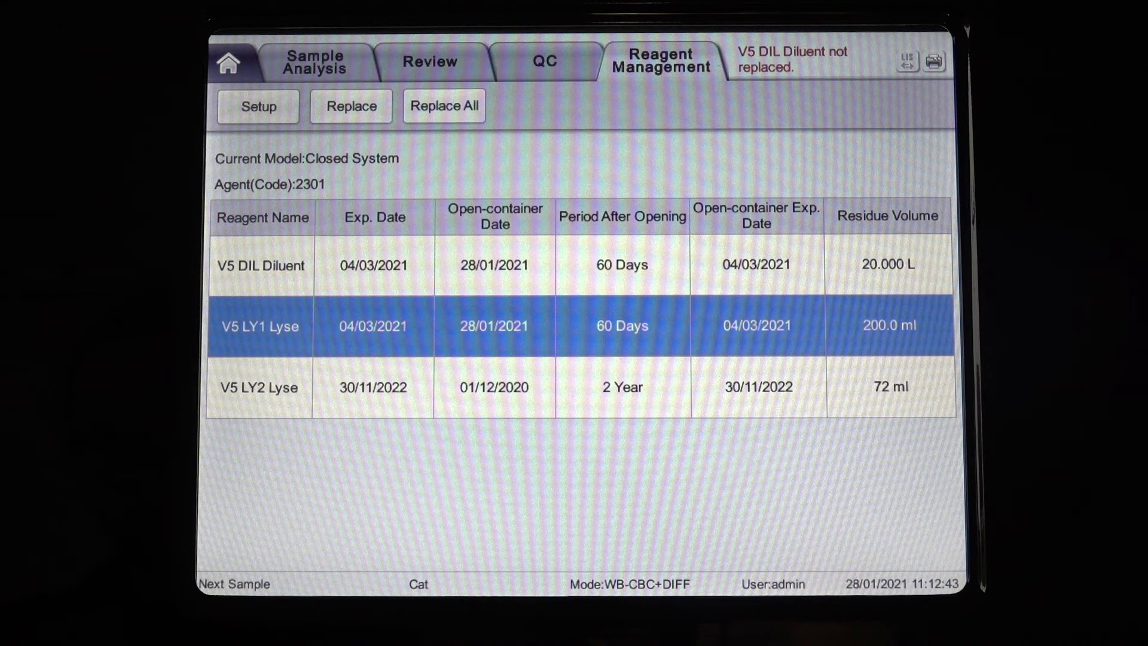
{"action": "left_click", "coordinate": [444, 105]}
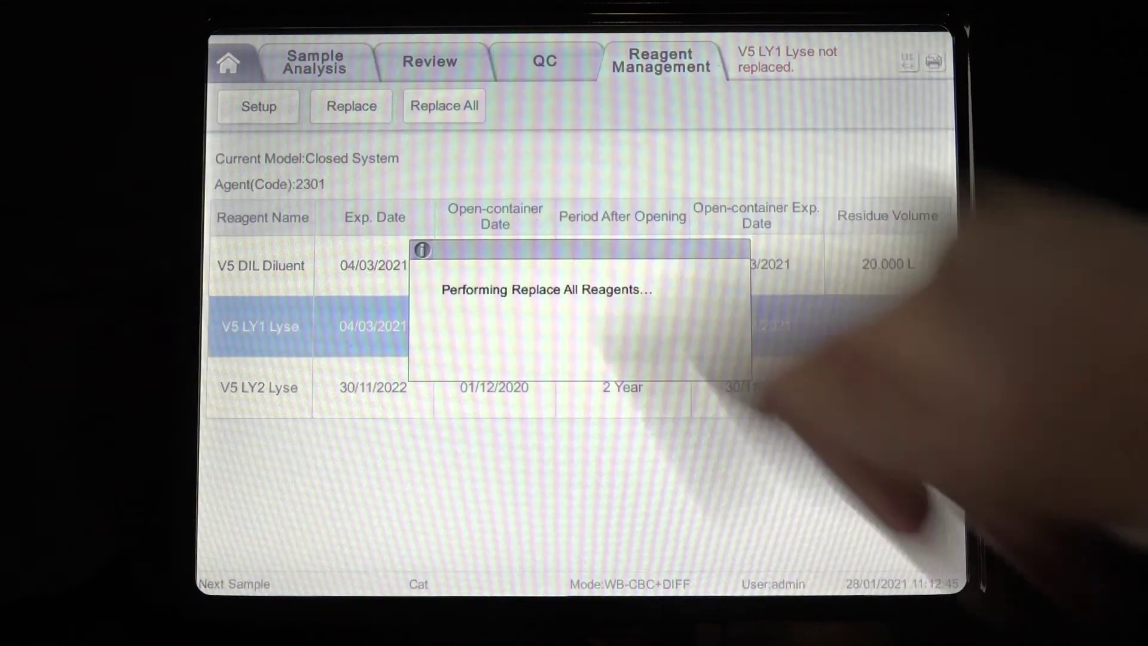